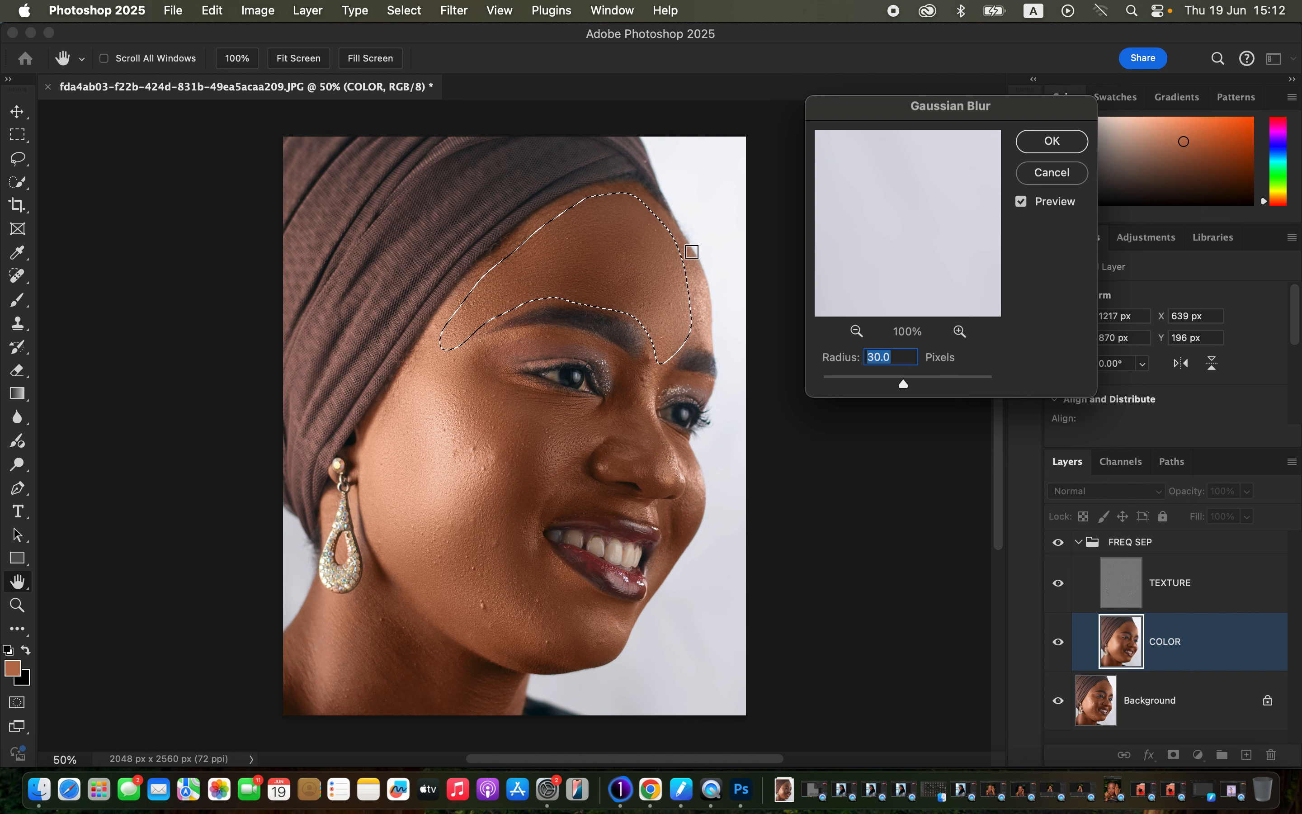
Step: Apply a 30-pixel Gaussian Blur to the forehead selection on the COLOR layer and repeat it on a lassoed area by the nose bridge
left_click(1052, 139)
key("super+d")
mouse_move(607, 350)
left_mouse_down()
mouse_move(634, 371)
mouse_move(649, 472)
mouse_move(612, 441)
mouse_move(608, 351)
left_mouse_up()
key("ctrl+super+f")
key("super+d")
Step: Lasso the chin area below the mouth on the COLOR layer and soften it with Gaussian Blur
mouse_move(521, 517)
left_mouse_down()
mouse_move(498, 645)
mouse_move(557, 662)
mouse_move(611, 651)
mouse_move(631, 617)
mouse_move(560, 572)
mouse_move(520, 518)
left_mouse_up()
left_click(460, 14)
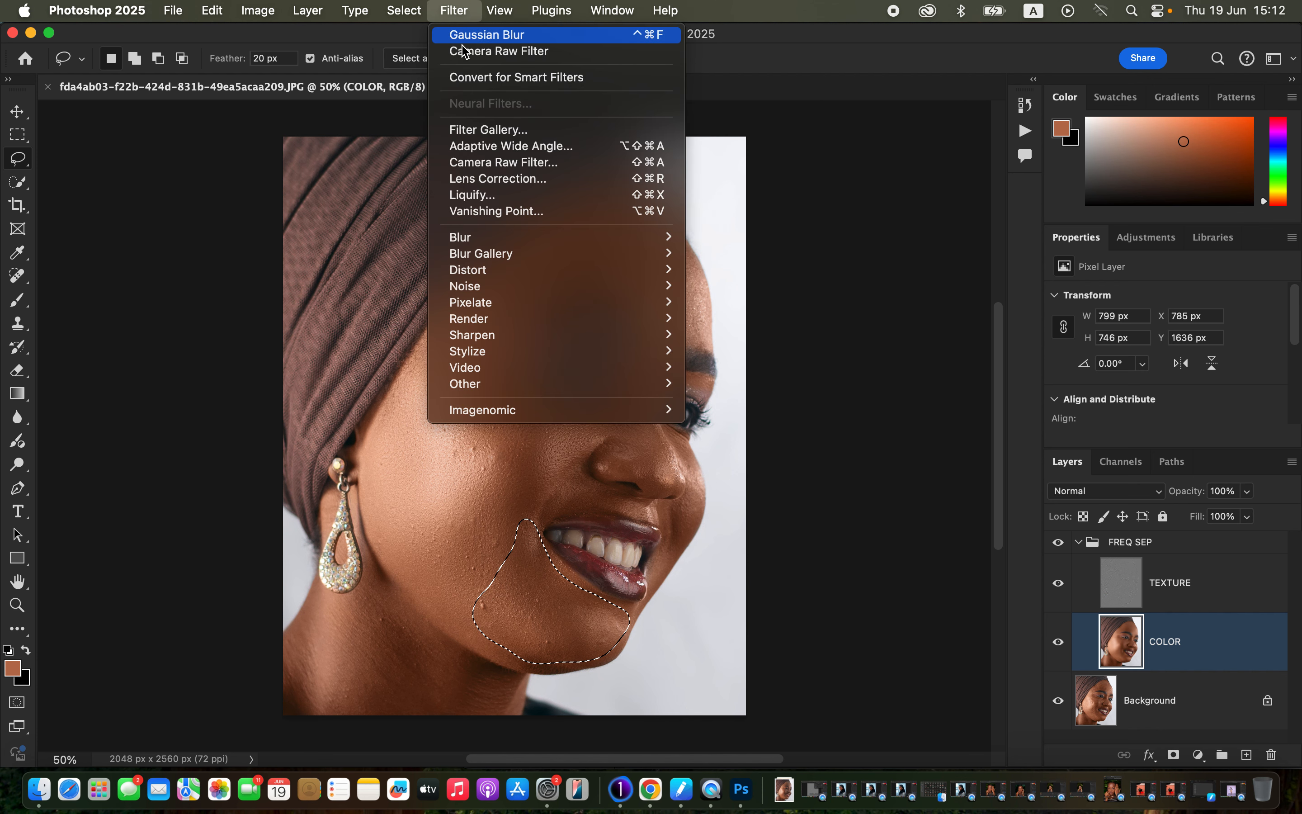
mouse_move(565, 237)
left_click(772, 311)
key("Return")
Step: Open the Fade Gaussian Blur settings for the chin selection and accept 100% opacity in Normal mode
right_click(533, 272)
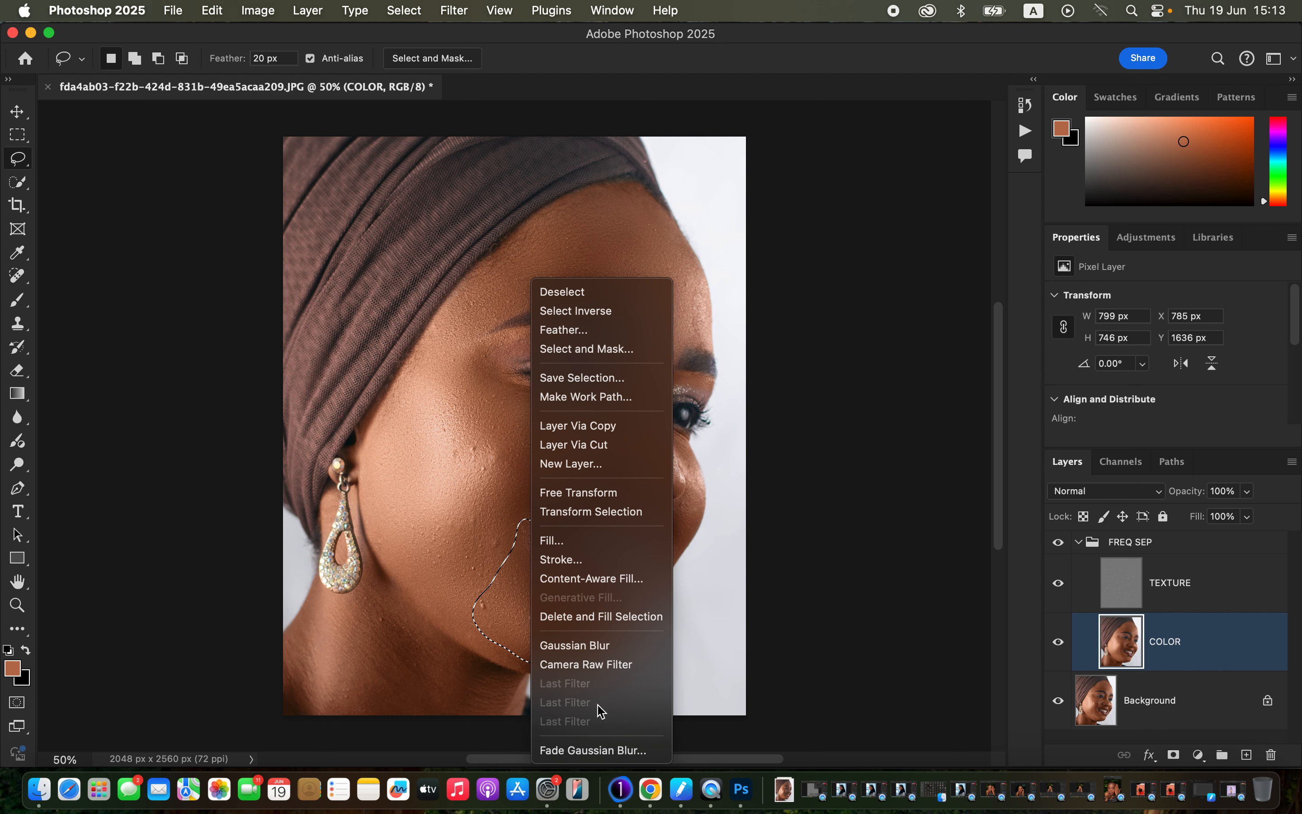
left_click(595, 754)
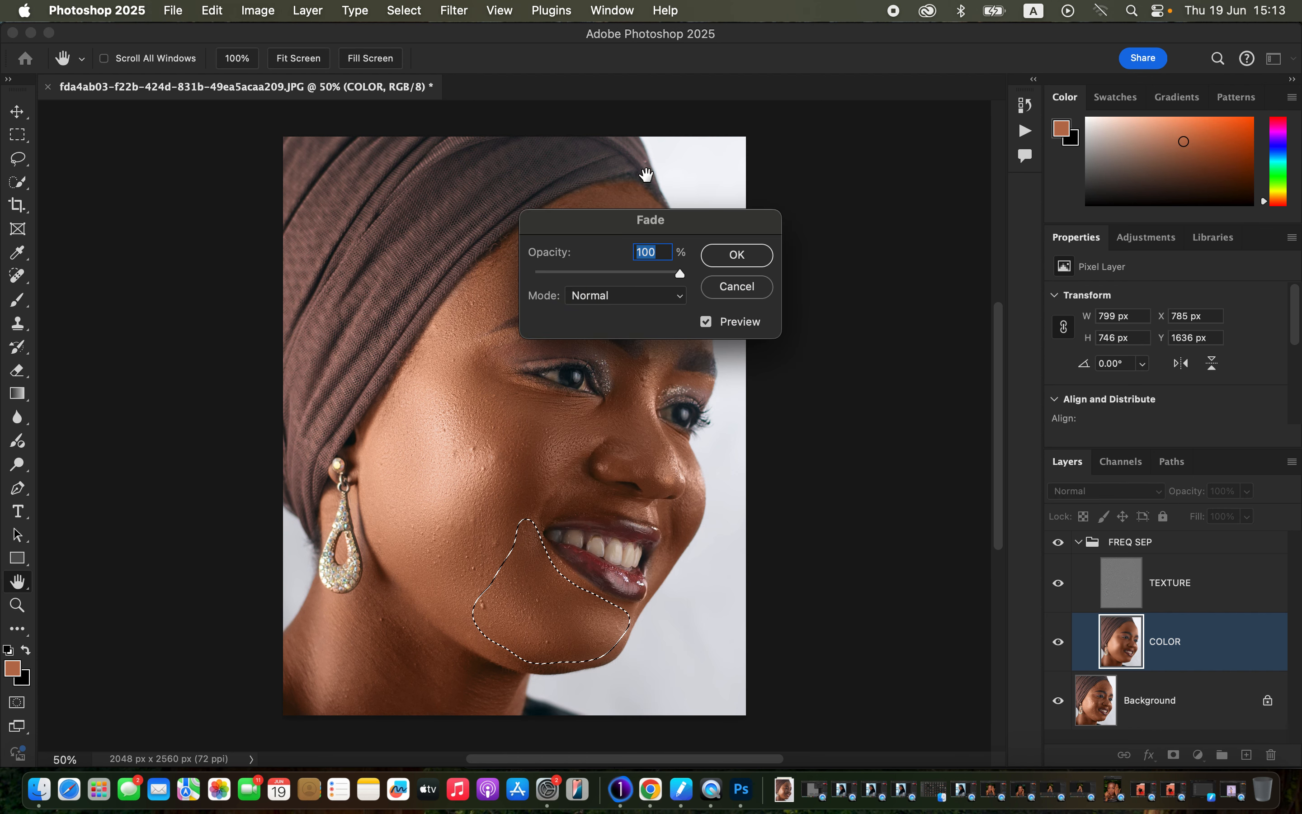
left_click_drag(677, 276, 709, 278)
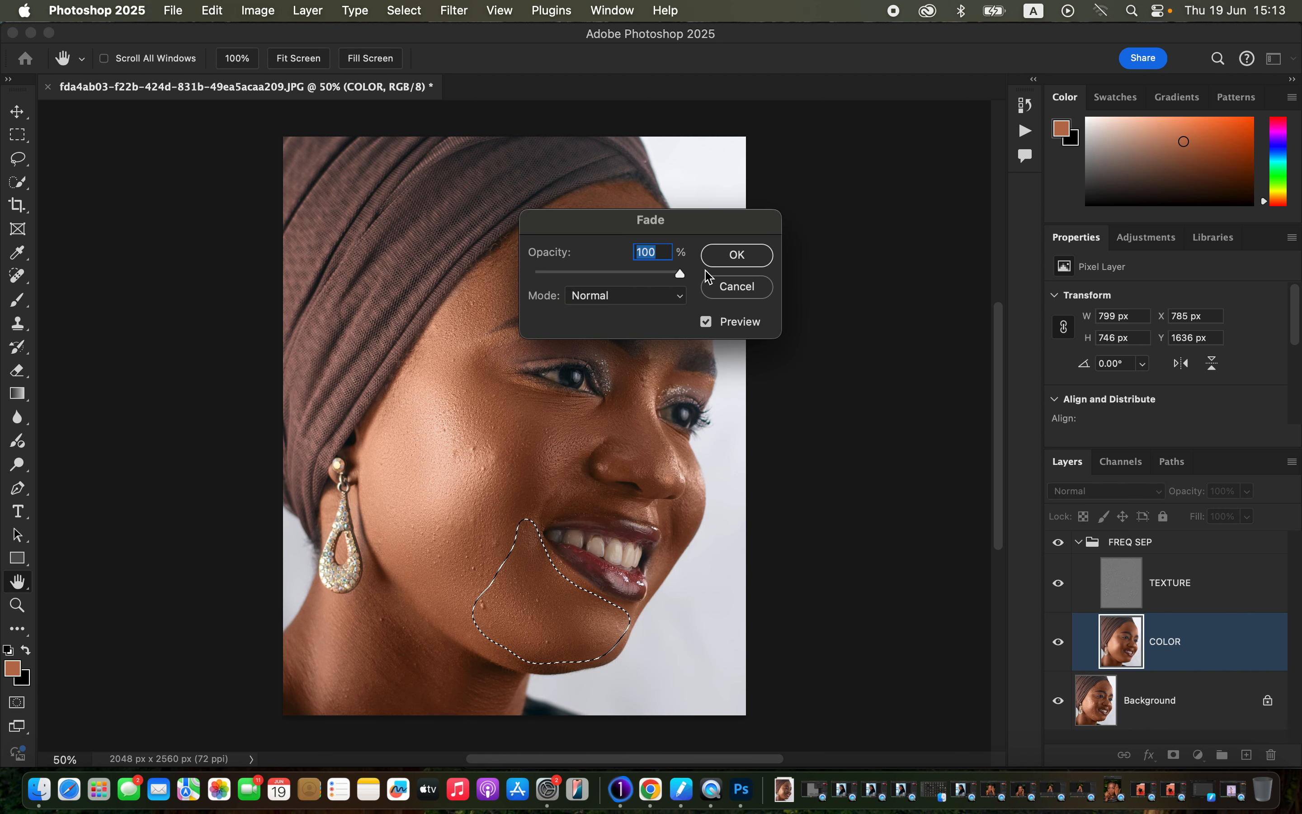
left_click(736, 257)
Step: Lasso the neck area below the earring, apply a 30-pixel Gaussian Blur to it, and deselect
key("l")
key("super+d")
mouse_move(362, 588)
left_mouse_down()
mouse_move(316, 605)
mouse_move(285, 696)
mouse_move(494, 721)
mouse_move(504, 703)
mouse_move(487, 678)
mouse_move(371, 587)
left_mouse_up()
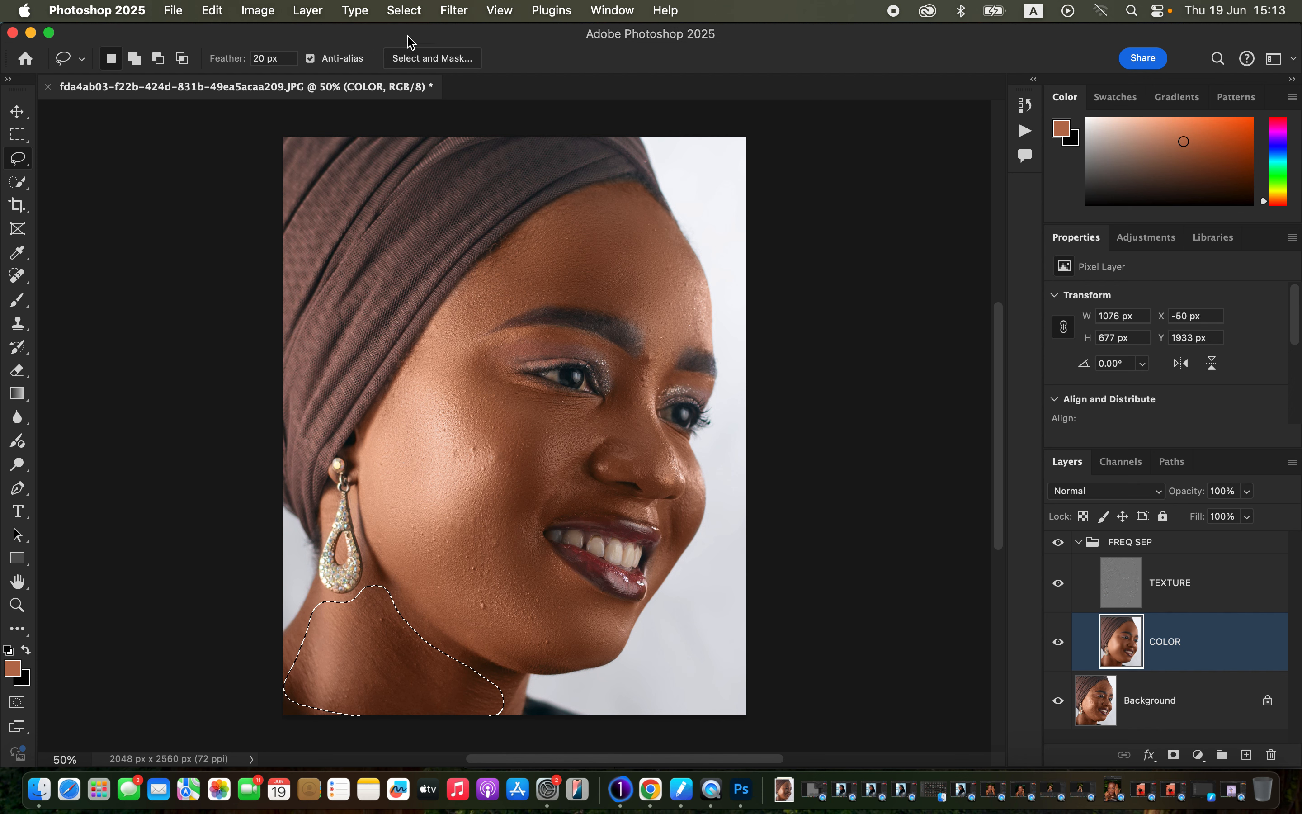
left_click(453, 11)
mouse_move(452, 238)
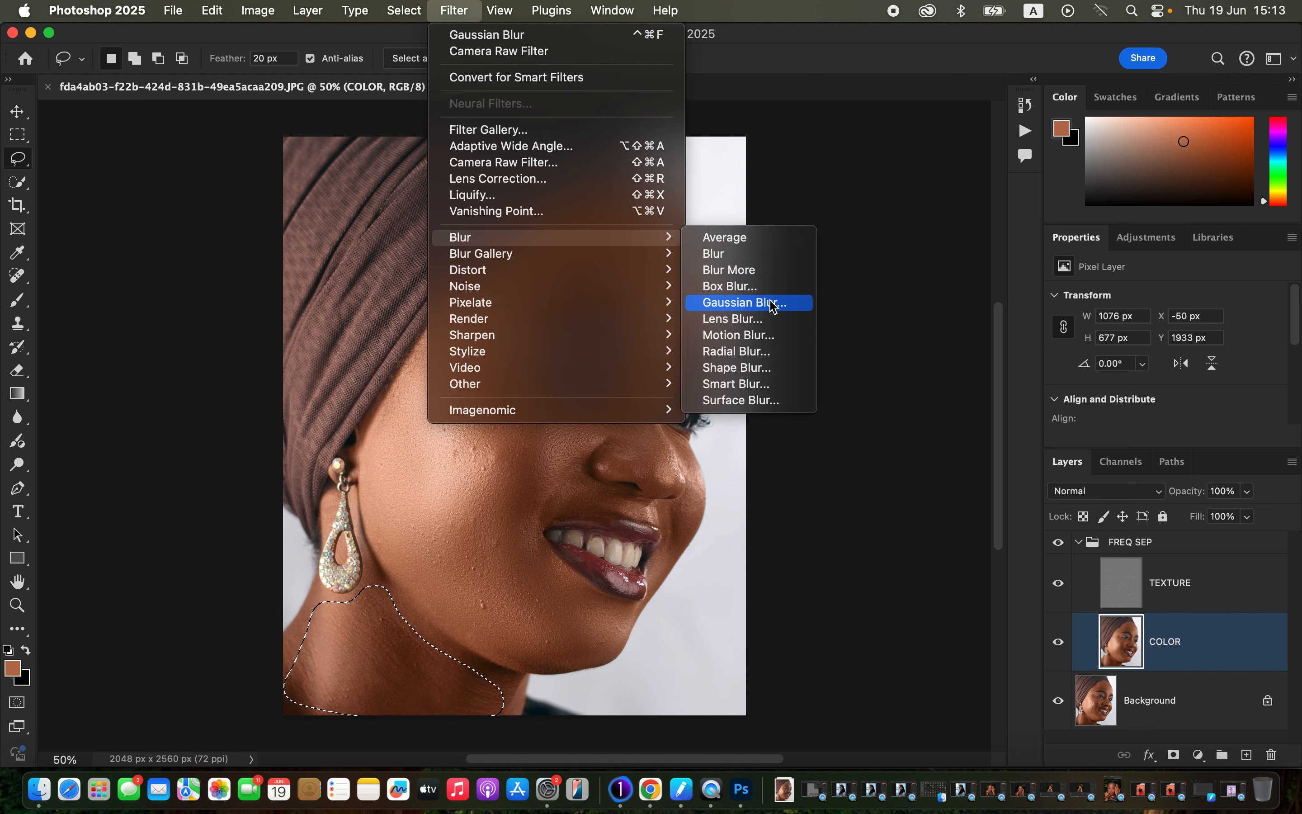
left_click(766, 303)
left_click(1053, 141)
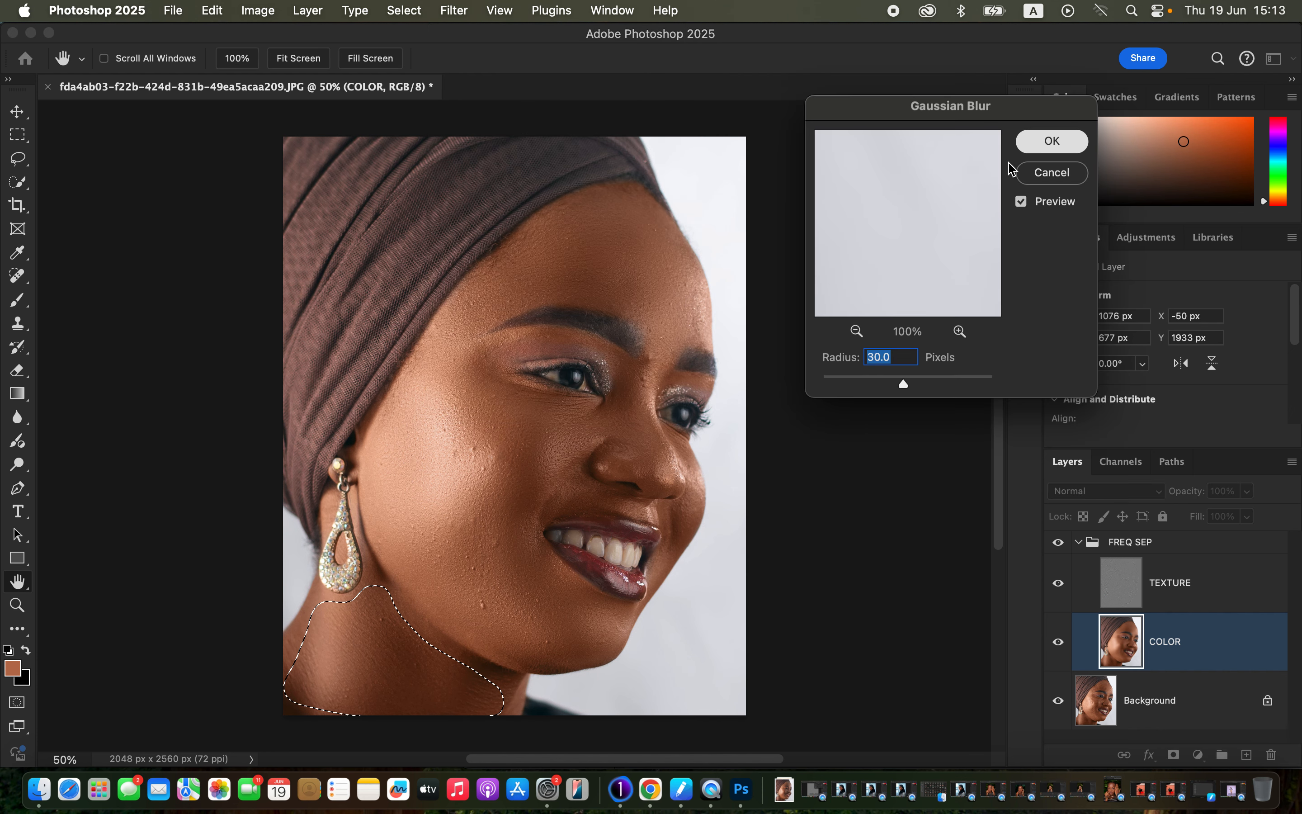
key("super+d")
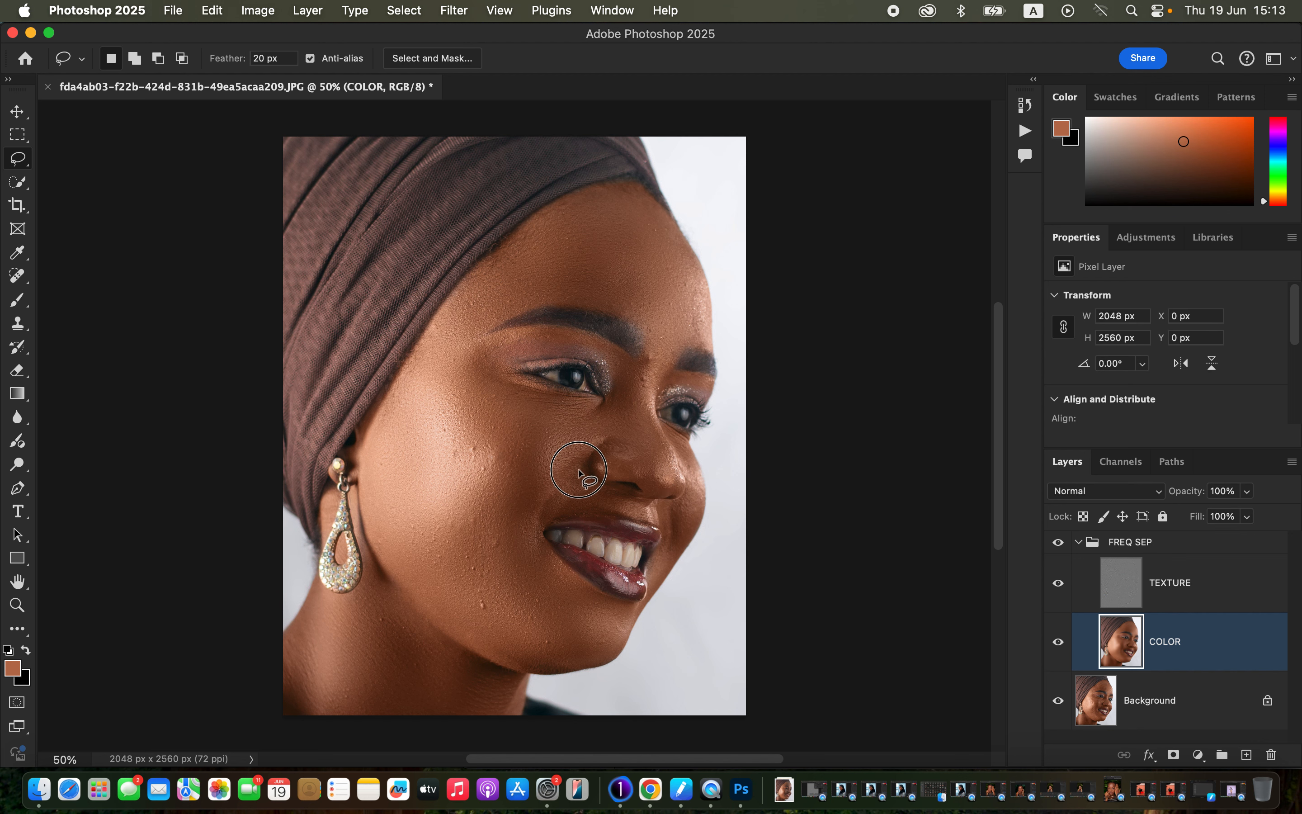
Step: Lasso the smile fold between the nose and upper lip, apply Gaussian Blur to it, and deselect
mouse_move(580, 473)
left_mouse_down()
mouse_move(534, 514)
mouse_move(599, 495)
mouse_move(582, 457)
left_mouse_up()
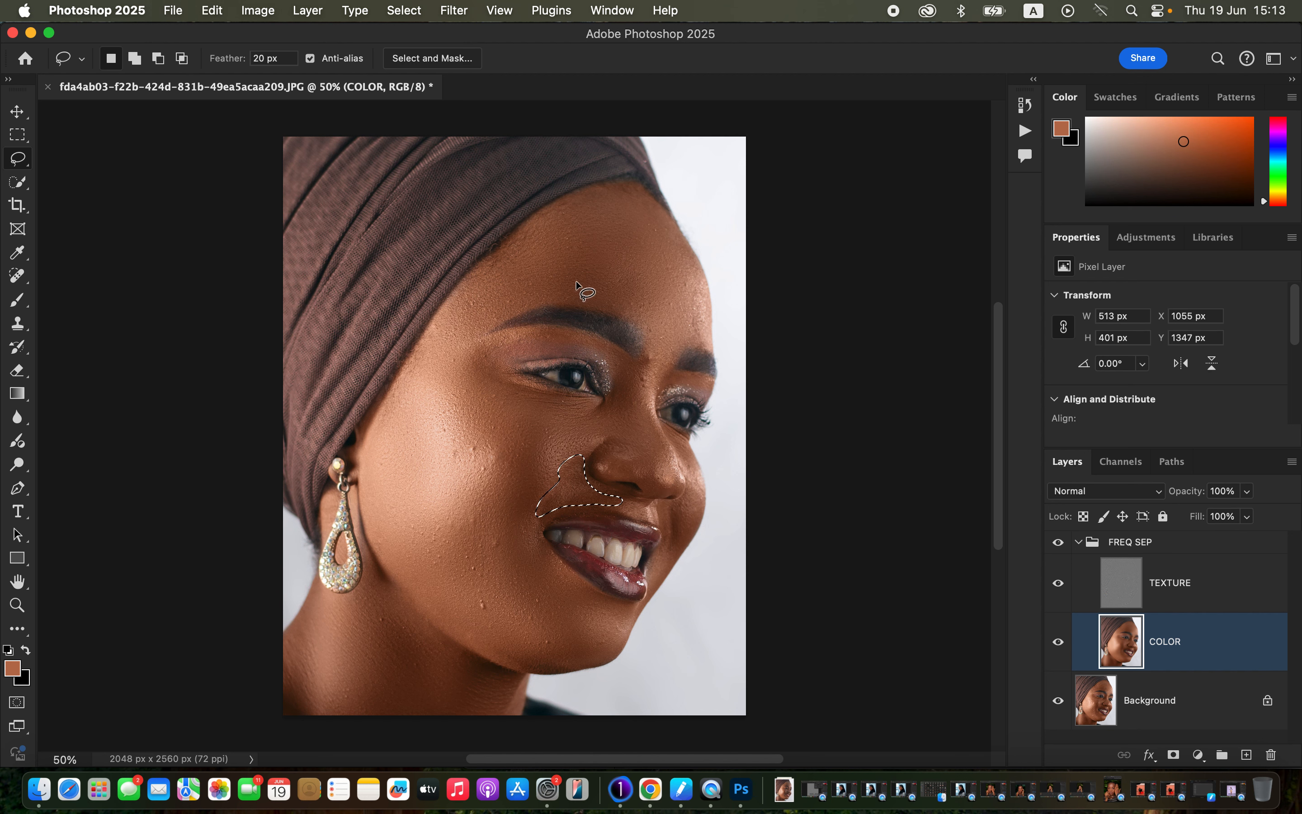
left_click(466, 15)
mouse_move(518, 243)
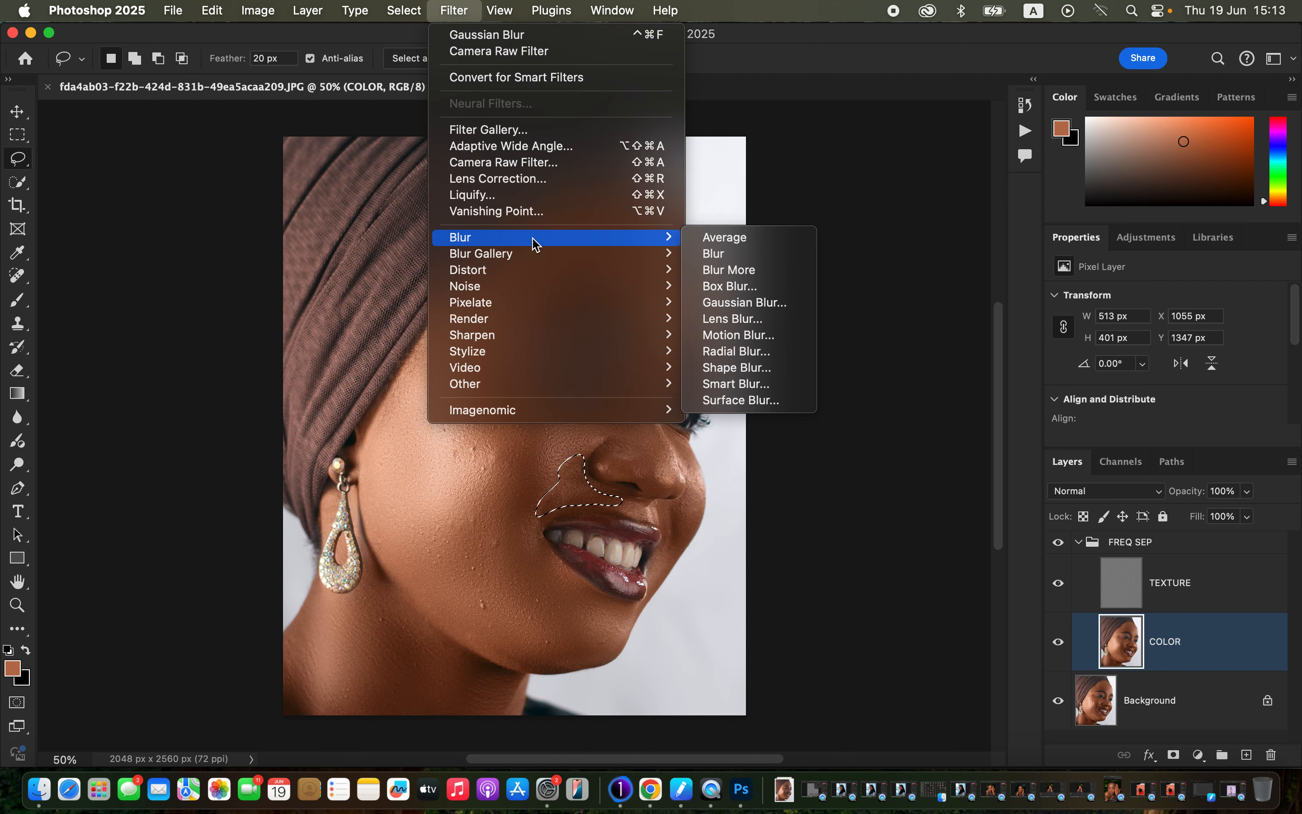
left_click(744, 302)
left_click(1047, 143)
key("super+d")
Step: Blend the skin tones around the eyelids and above the eyebrows on the COLOR layer using a smaller Mixer Brush
right_click(17, 300)
left_click(80, 358)
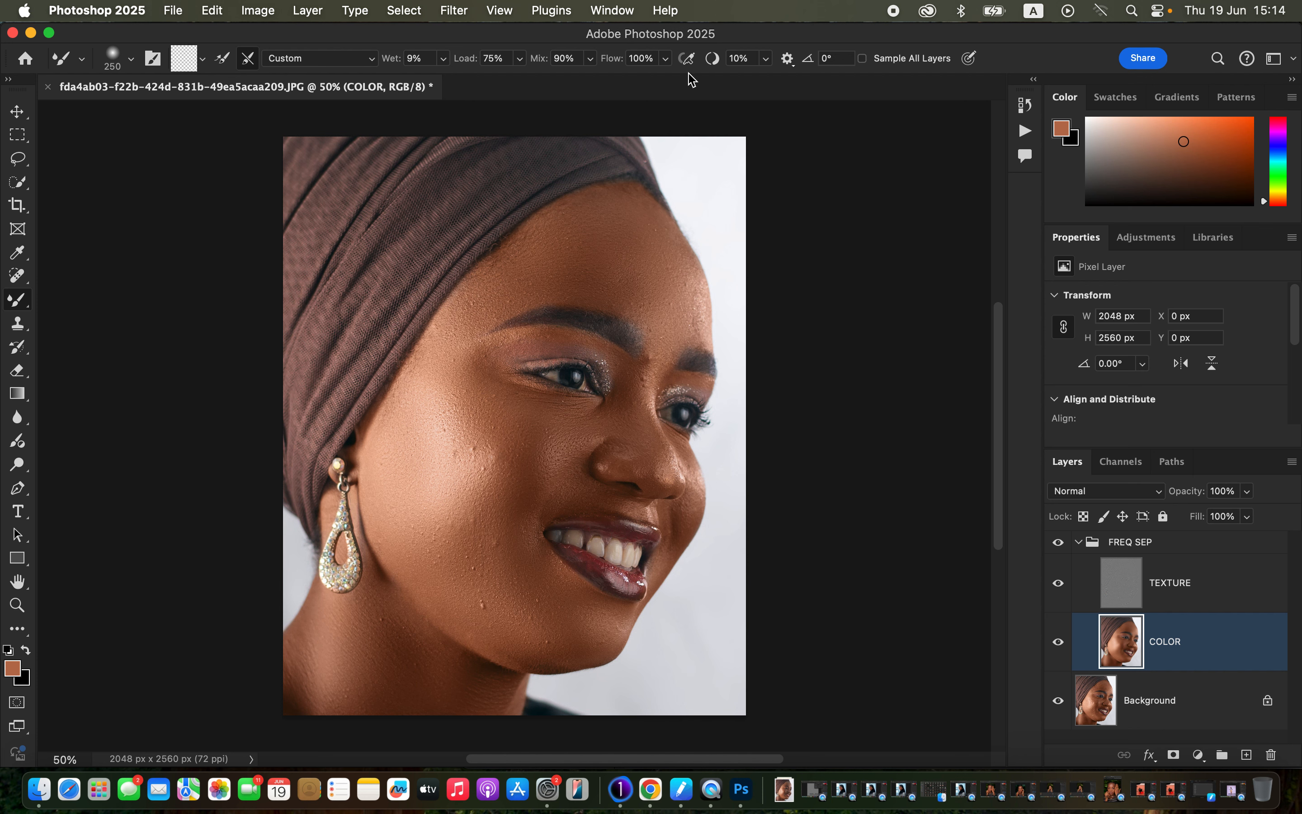
key("bracketleft")
key("bracketleft")
key("bracketleft")
key("bracketleft")
key("bracketleft")
left_click_drag(502, 348, 536, 337)
left_click_drag(597, 346, 597, 346)
left_click_drag(700, 321, 697, 314)
left_click_drag(509, 301, 487, 312)
Step: Set the Mixer Brush size to 90 px and blend the skin between the inner eye and the nose bridge
key("bracketright")
key("bracketright")
key("bracketright")
key("bracketright")
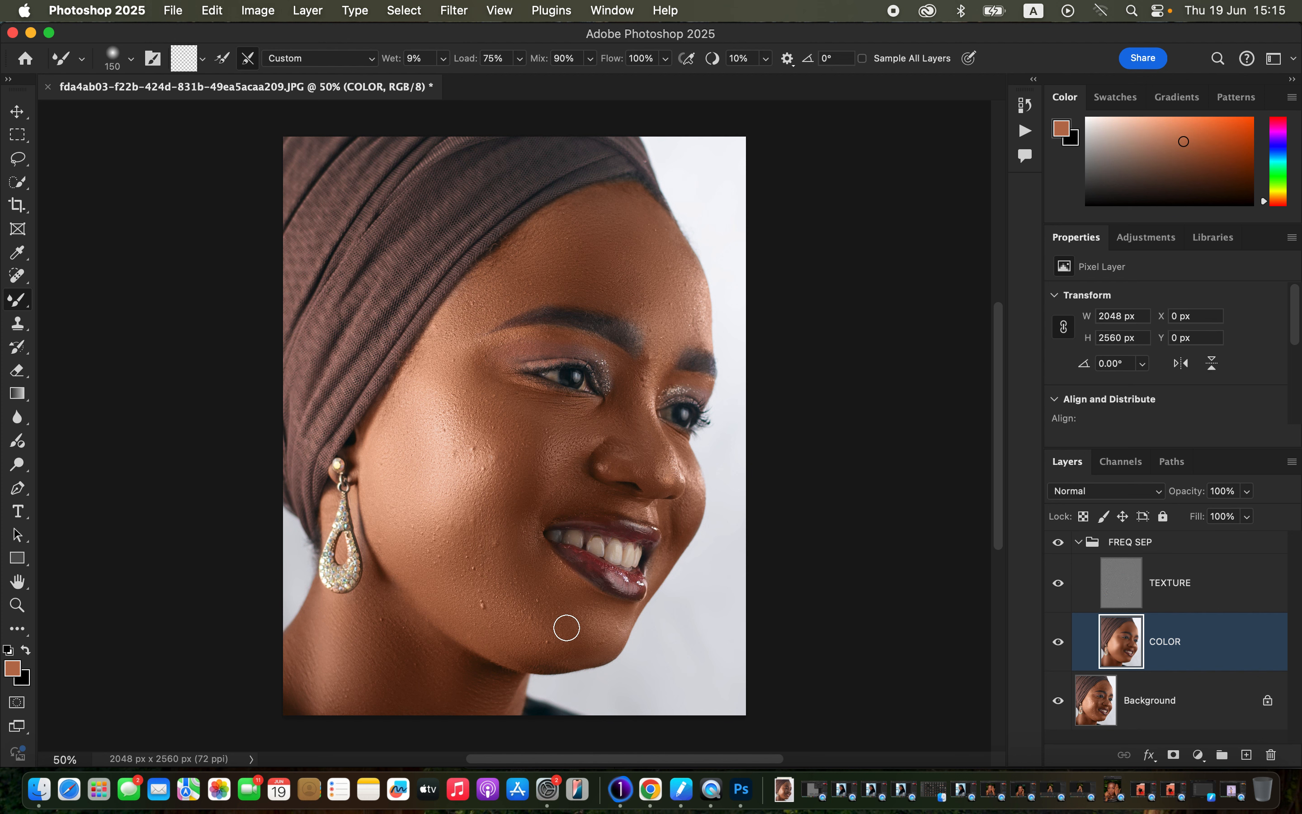
key("bracketleft")
key("bracketleft")
key("bracketleft")
key("bracketleft")
key("bracketleft")
left_click_drag(616, 359, 625, 384)
Step: Select the TEXTURE layer and set up the Clone Stamp tool to sample the Current Layer only
left_click(1171, 582)
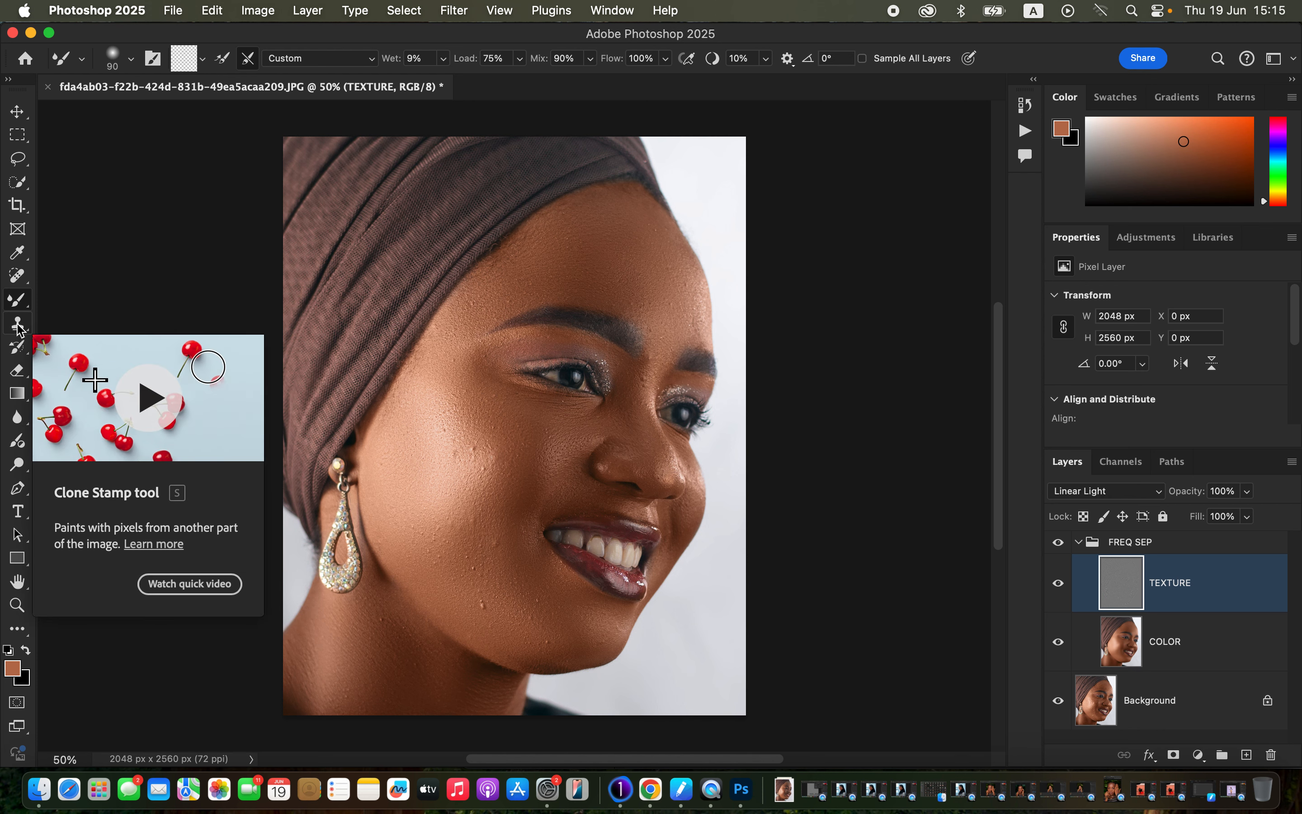
left_click(17, 325)
right_click(18, 328)
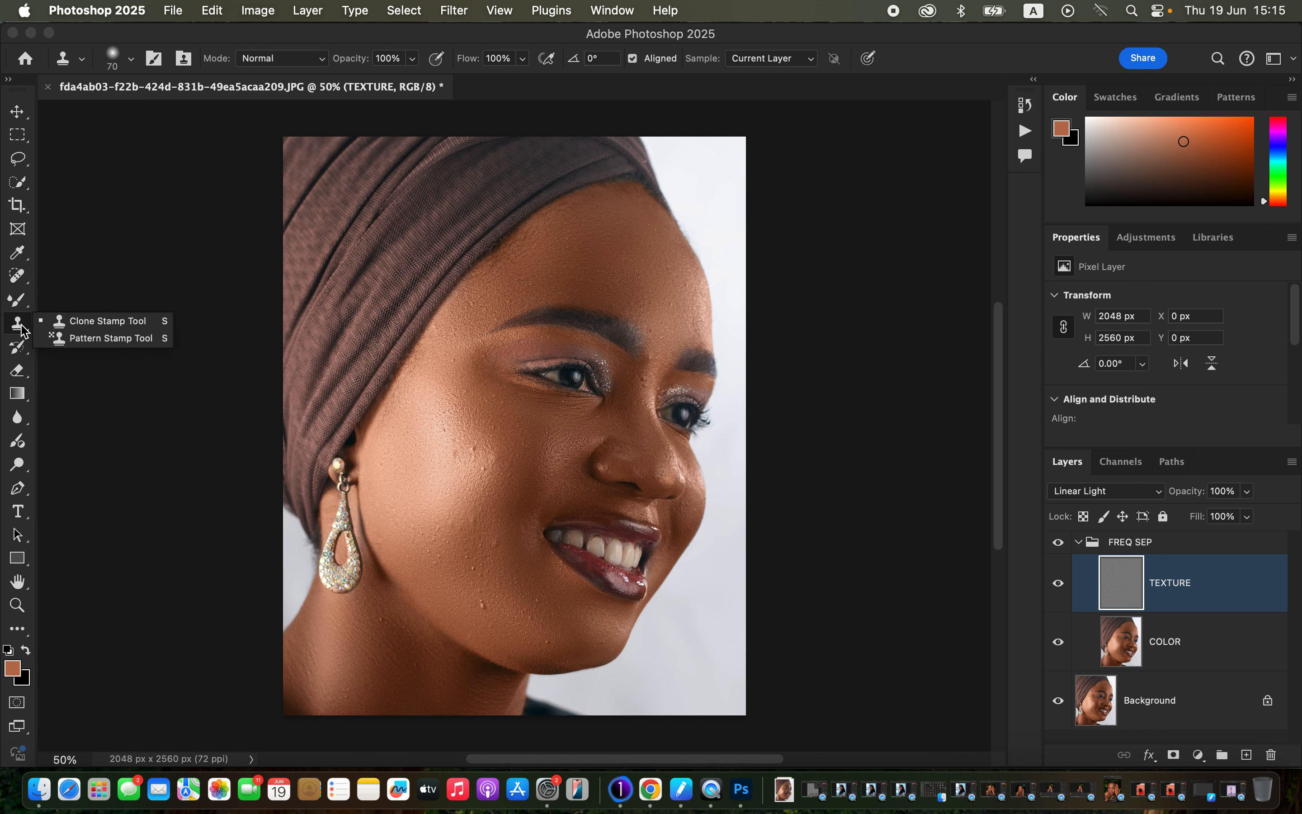
left_click(20, 329)
left_click(778, 59)
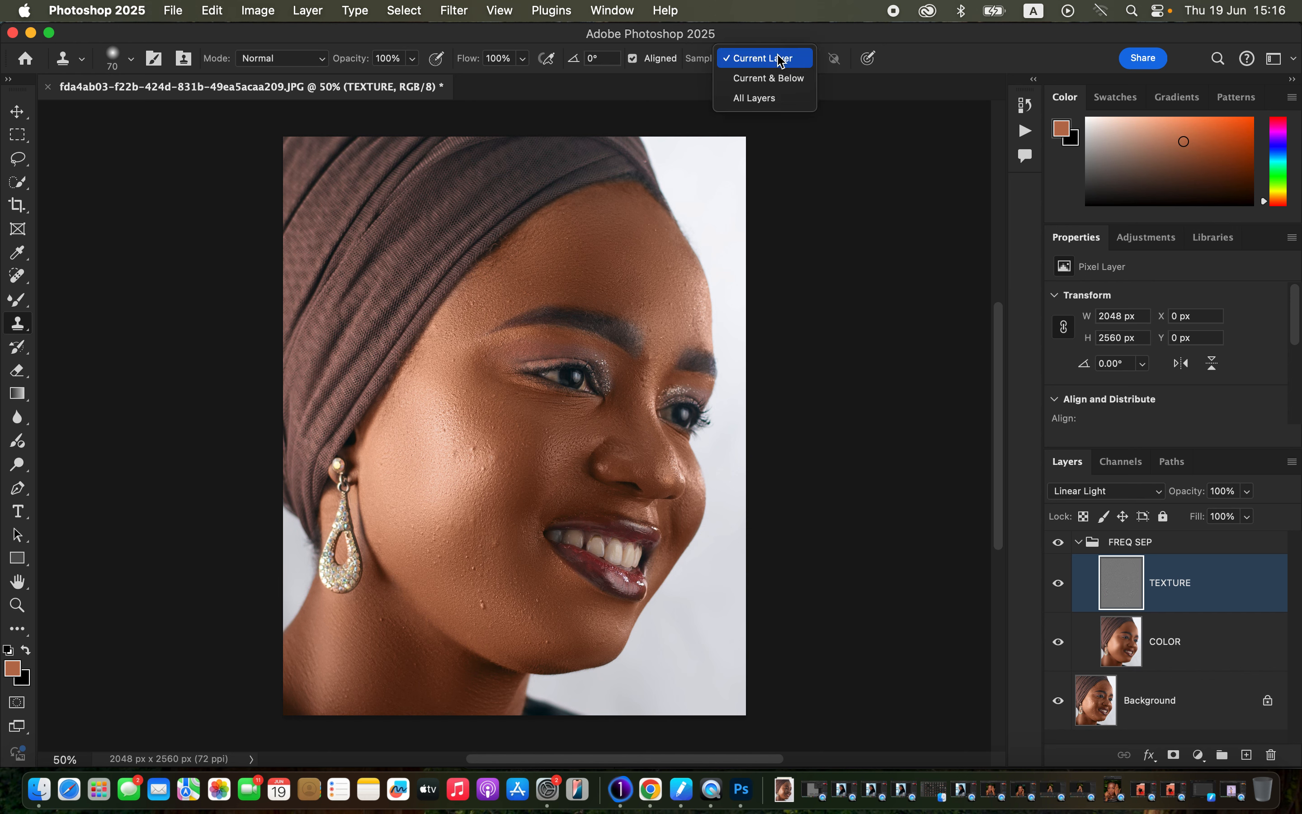
left_click(784, 54)
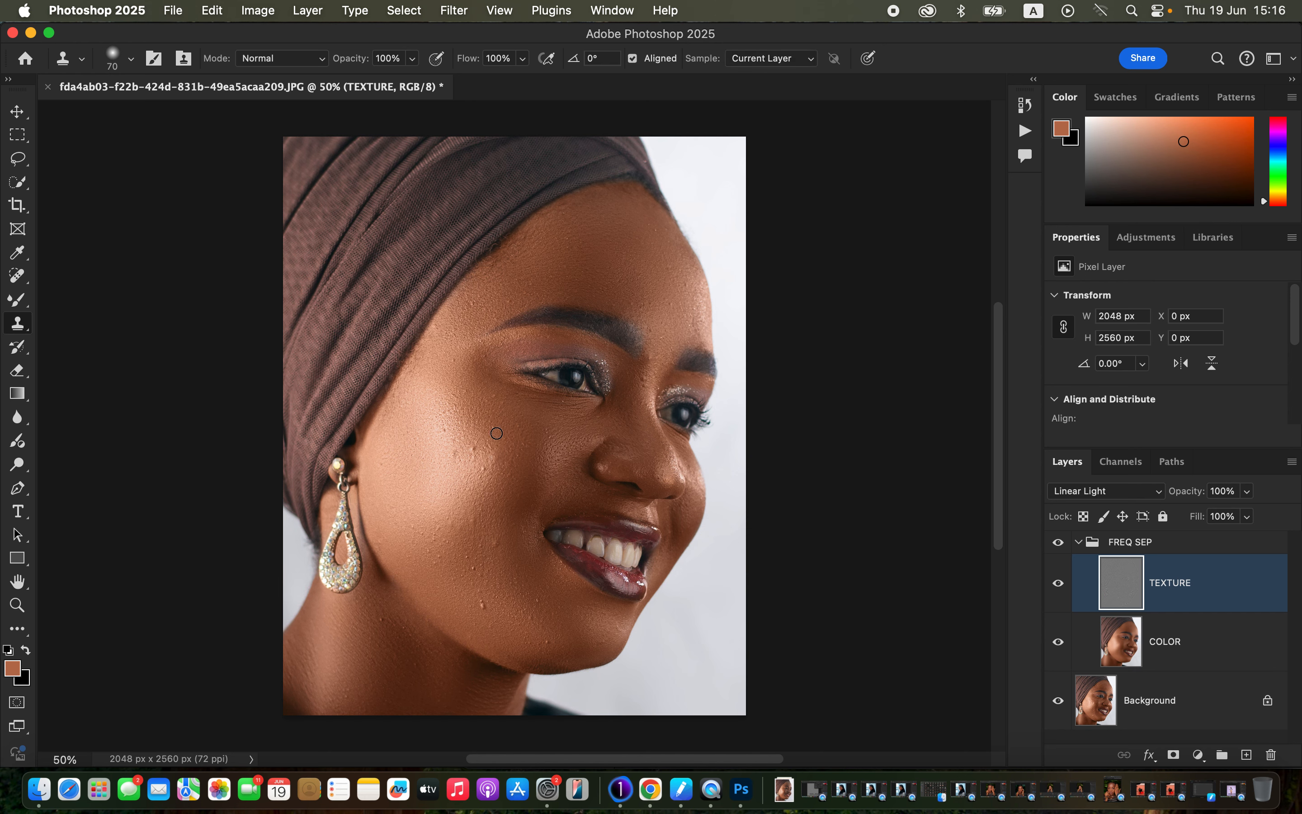
Step: Clone clean skin texture over the bumps on the highlighted upper cheek using a 60 px Clone Stamp brush
key("super+equal")
key("super+equal")
key("super+equal")
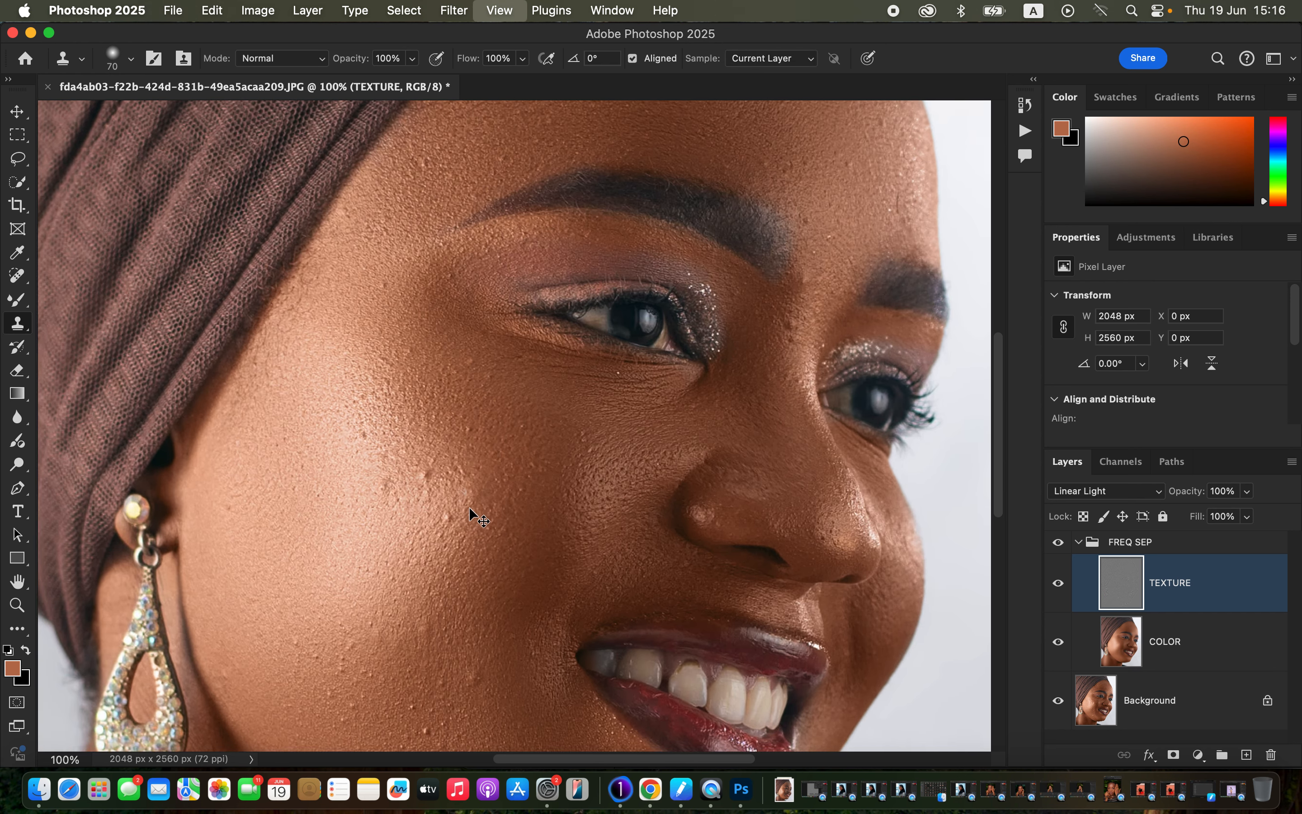
key("super+minus")
key("bracketleft")
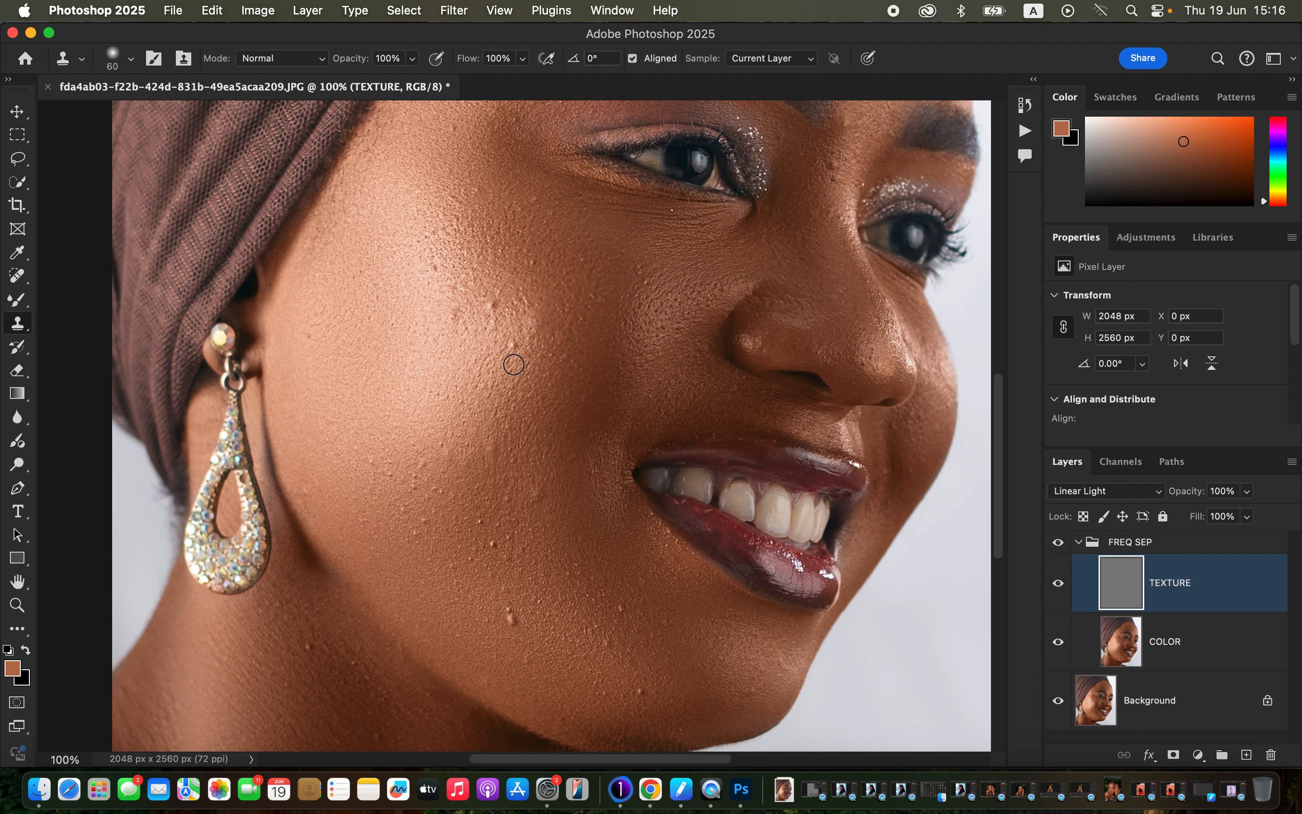
left_click(520, 365, "alt")
left_click(530, 317)
left_click(494, 307)
left_click(509, 342)
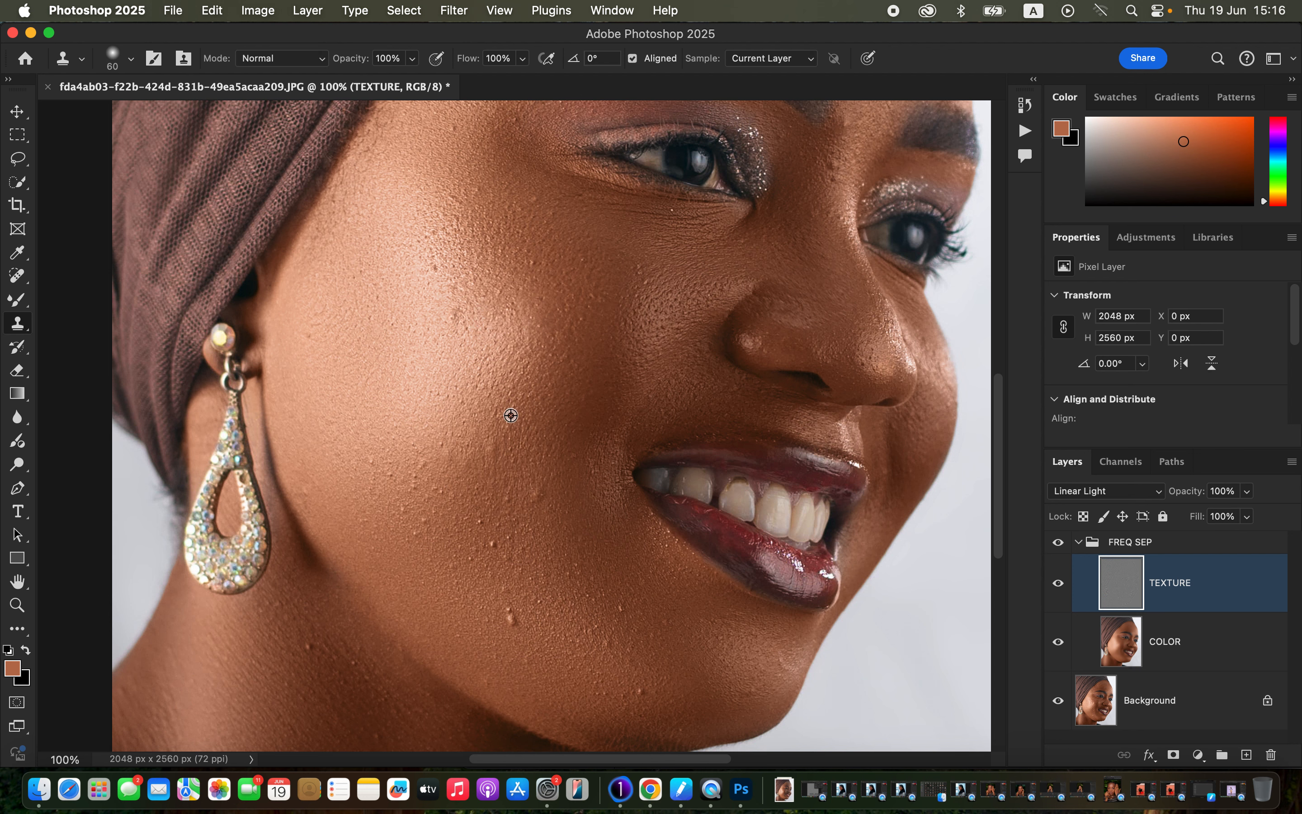
left_click(469, 362, "alt")
left_click(457, 312)
left_click(435, 268)
Step: Clone clean texture over the blemishes on the lower cheek and jaw beside the mouth
left_click(521, 568, "alt")
left_click(493, 550)
left_click(481, 521)
left_click(510, 617)
Step: Clone away the texture bumps between the eyes and just above the inner eyebrows
scroll(539, 425, "up", 5)
left_click(843, 337, "alt")
left_click(819, 290)
left_click(825, 238, "alt")
left_click(907, 217)
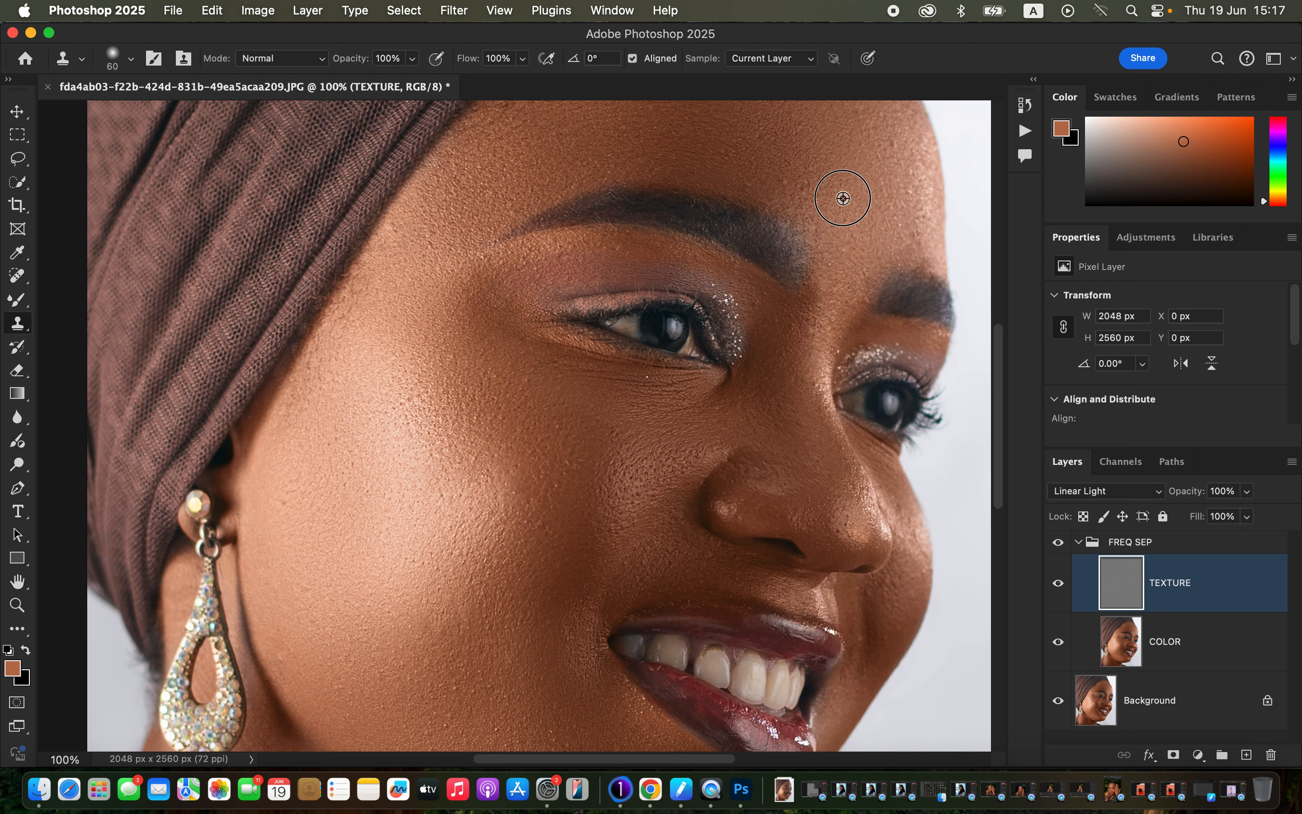
left_click(790, 190, "alt")
left_click_drag(748, 184, 760, 192)
Step: Clone clean skin texture over the remaining bumps across the middle and far side of the forehead
scroll(791, 186, "up", 5)
scroll(791, 185, "right", 4)
left_click(805, 350, "alt")
left_click_drag(807, 364, 808, 339)
left_click(758, 203, "alt")
left_click_drag(728, 173, 738, 192)
left_click(756, 202, "alt")
left_click(753, 171)
left_click(769, 283, "alt")
left_click(756, 238)
left_click(583, 219, "alt")
left_click(557, 217)
left_click(568, 223, "alt")
left_click(554, 195)
Step: Clone away the small bumps on the nose bridge between the two eyes
left_click(702, 529, "alt")
left_click(711, 522)
left_click(704, 520, "alt")
left_click(707, 490)
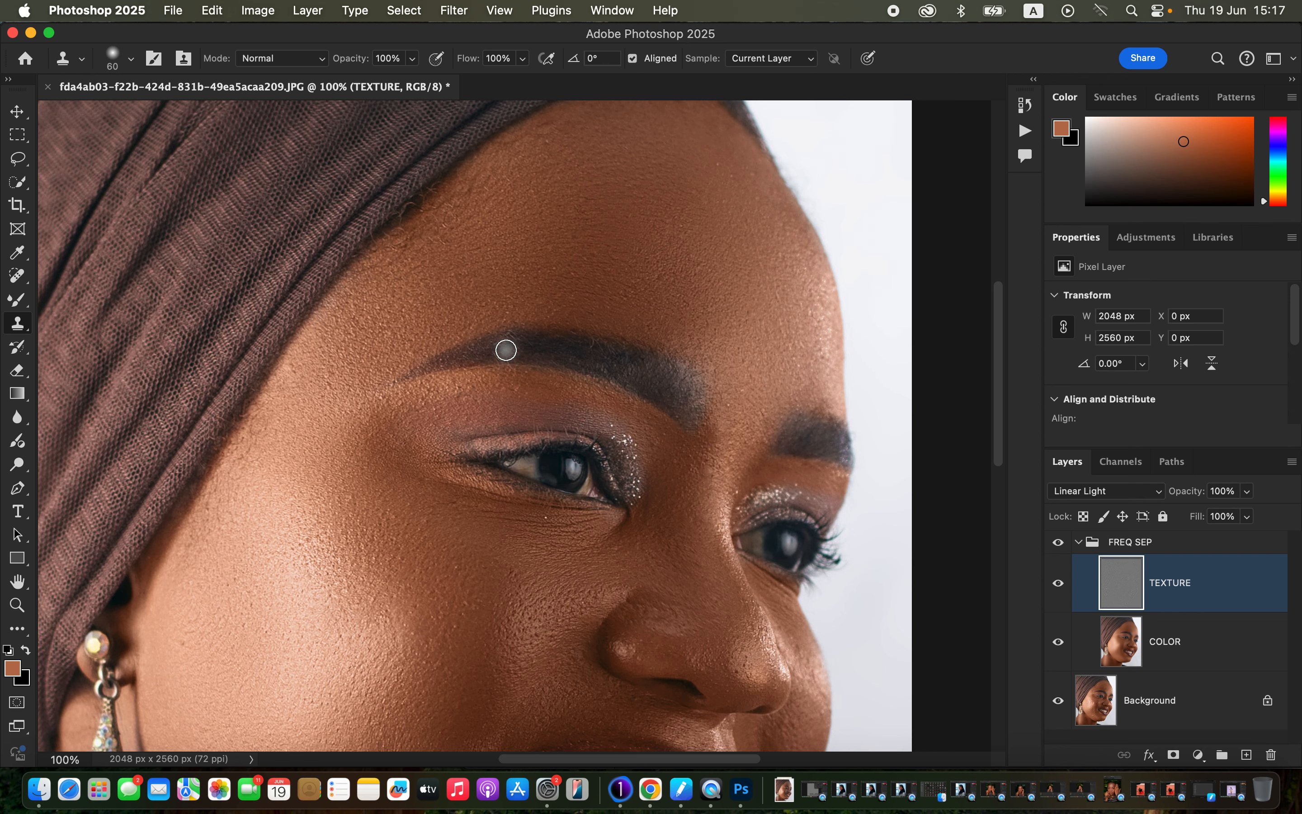
Step: Set the Clone Stamp brush size to 90 px
key("super+minus")
key("super+minus")
key("super+minus")
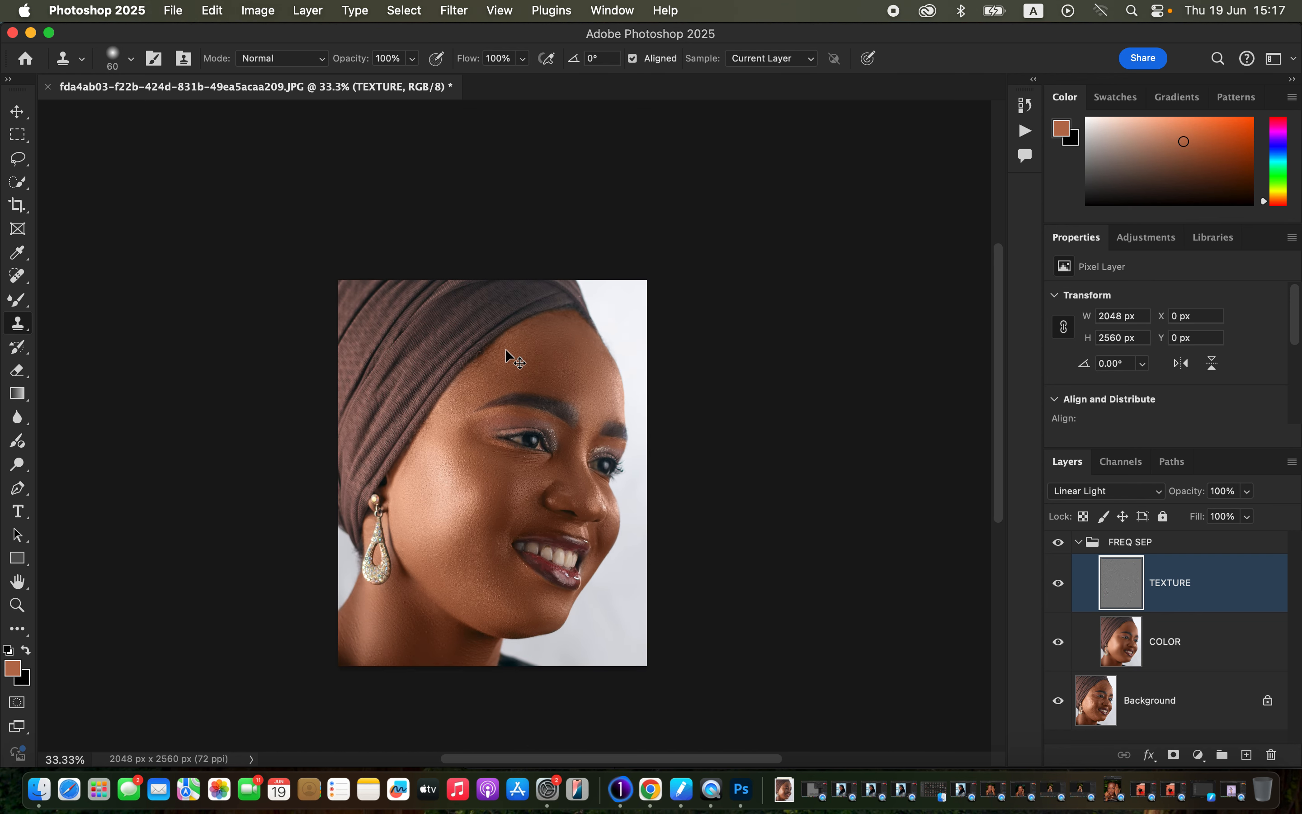
key("super+plus")
key("]")
key("]")
key("]")
Step: Collapse the FREQ SEP group and toggle its visibility to compare the retouched portrait with the original
left_click(1078, 542)
left_click(1055, 545)
left_click(1056, 545)
left_click(1057, 548)
left_click(1058, 548)
left_click(1057, 548)
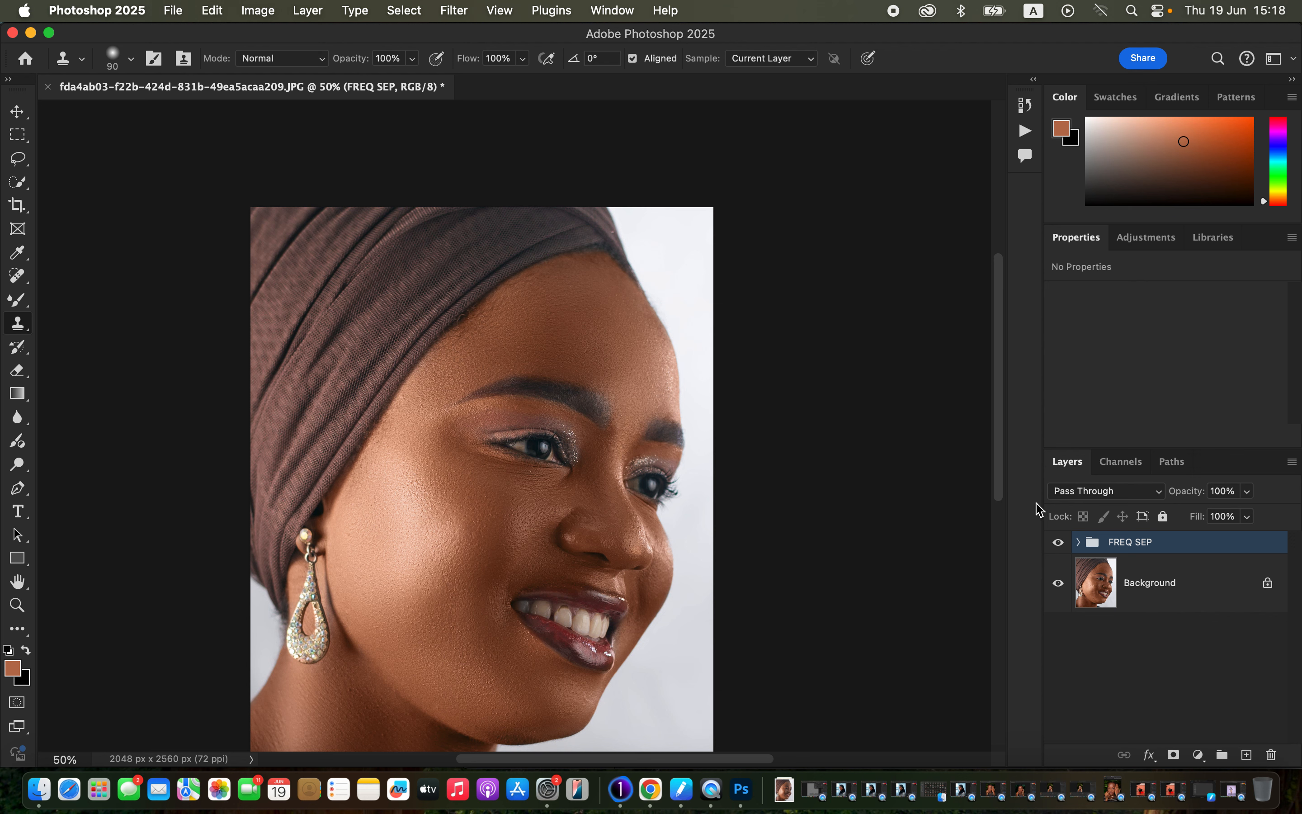